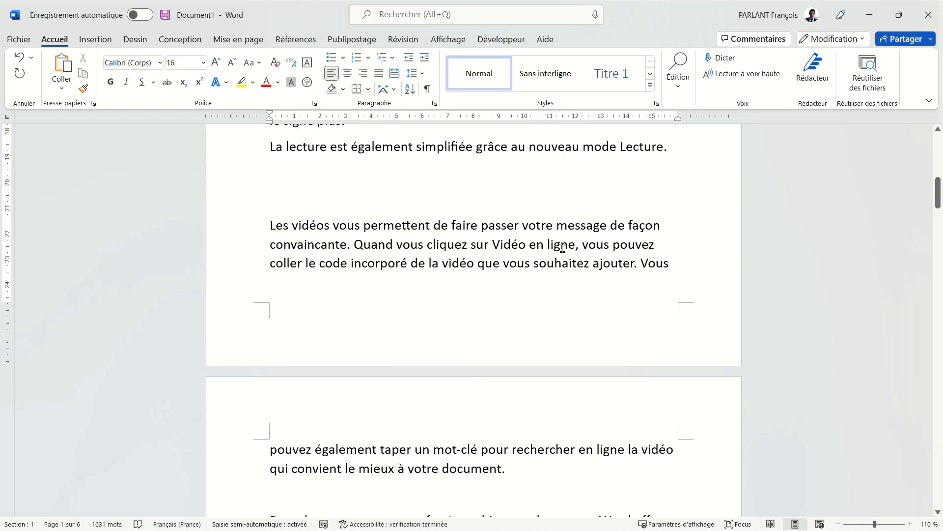
Step: Try adding and removing blank lines above the "Les vidéos" paragraph to shift it across the page break
key("BackSpace")
key("Return")
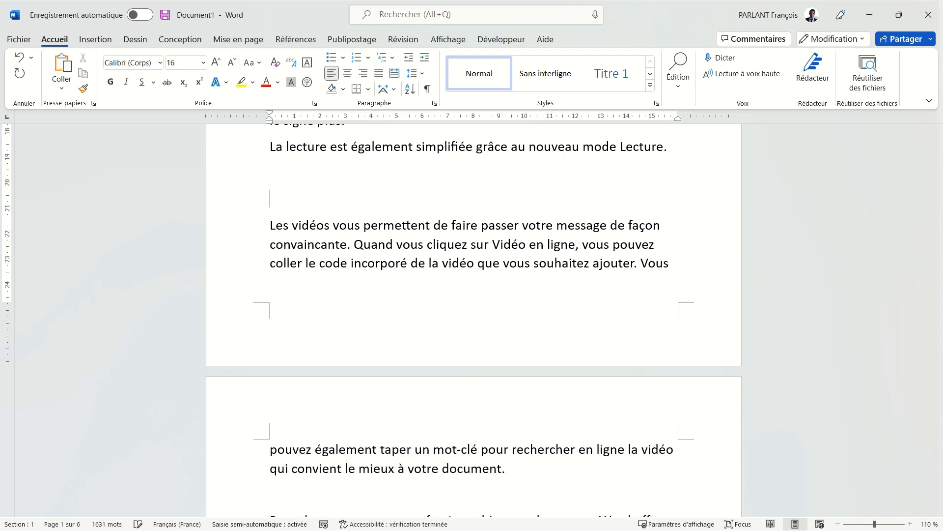
key("Return")
key("Return")
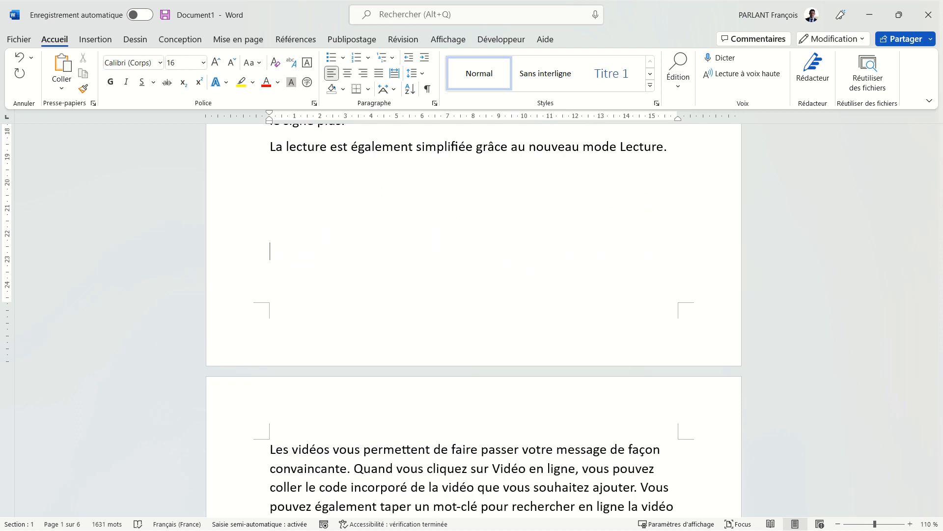
key("BackSpace")
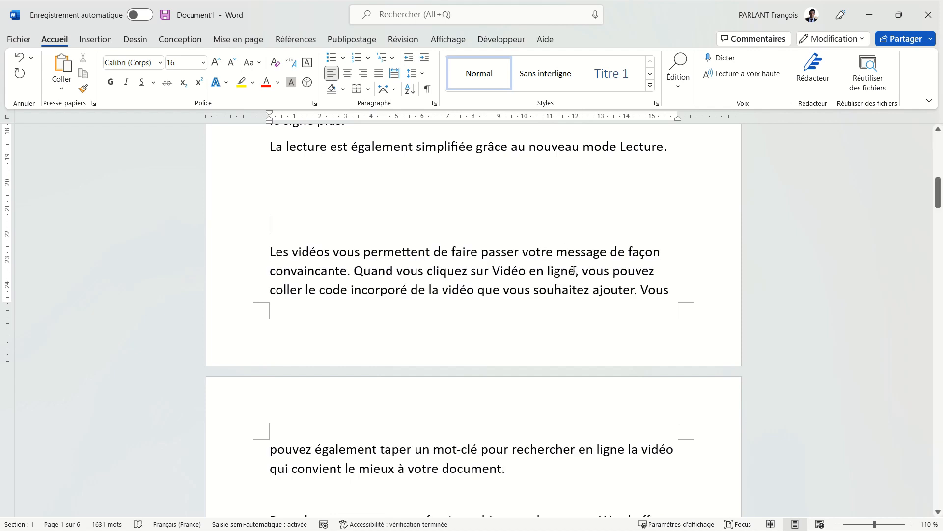
key("Return")
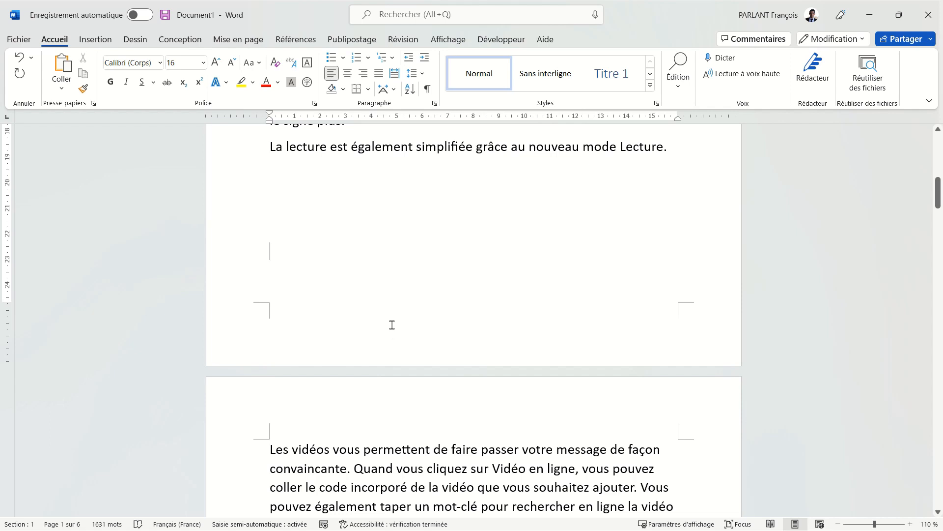
key("Delete")
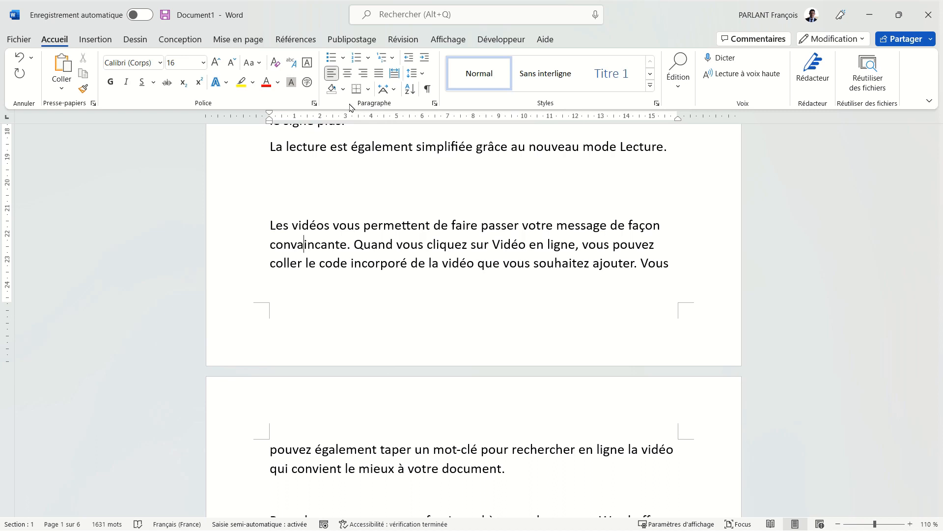
Step: Examine the pagination options in the paragraph settings of the "Les vidéos" paragraph, including Éviter veuves et orphelines
left_click(435, 104)
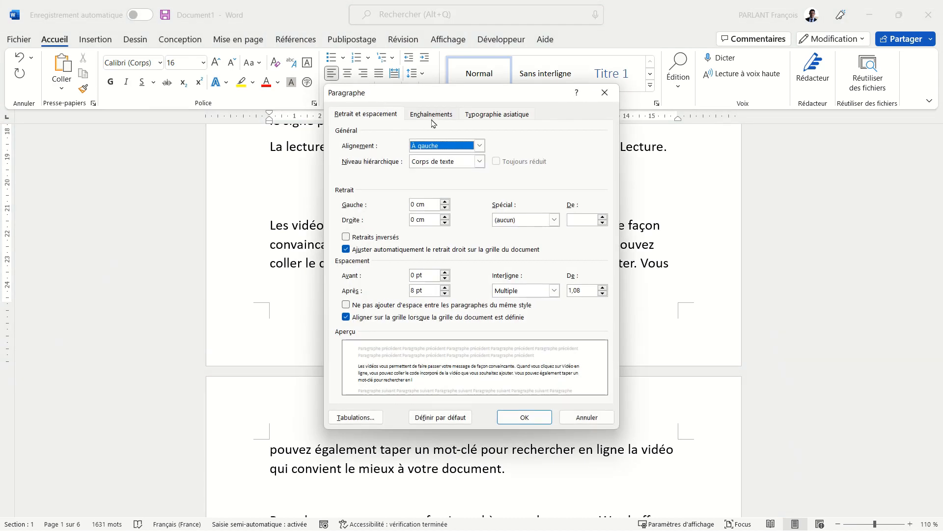
left_click(433, 116)
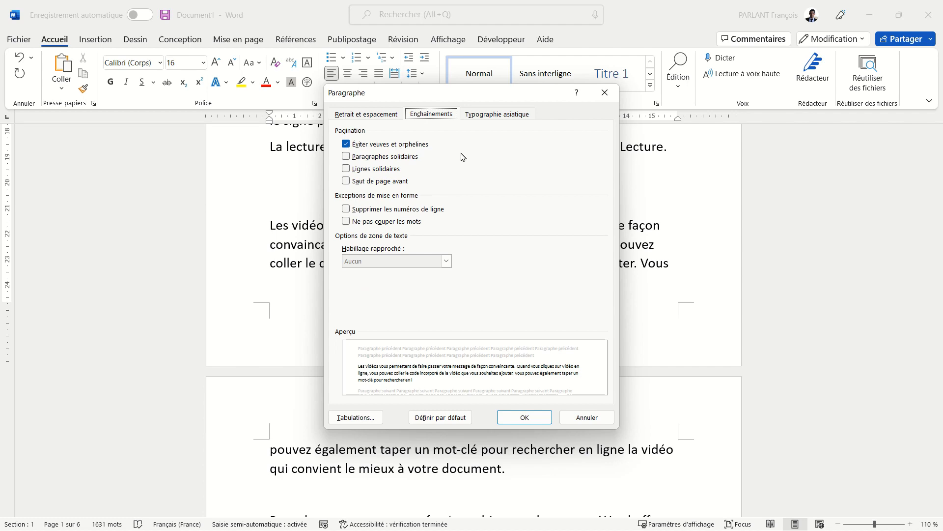
key("Return")
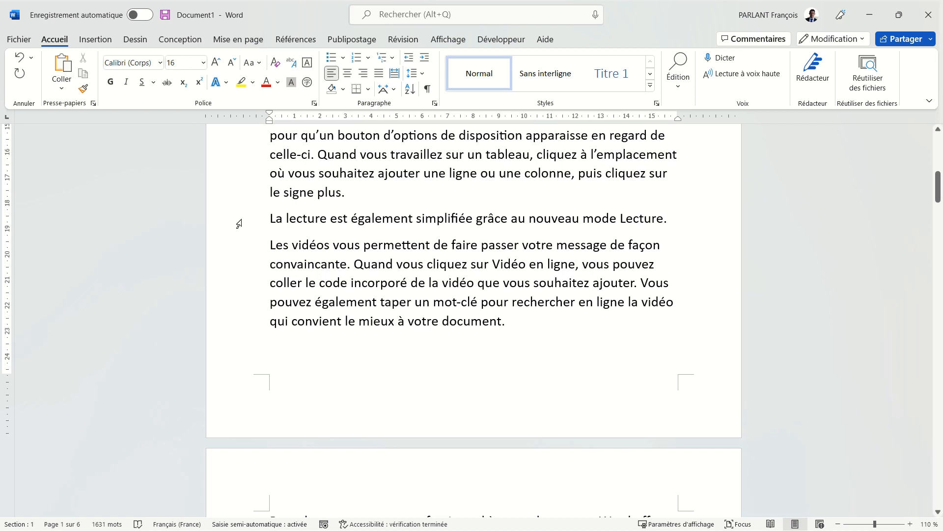
Step: Enable Paragraphes solidaires for the "La lecture" line and the "Les vidéos" paragraph below it
left_click_drag(239, 223, 252, 285)
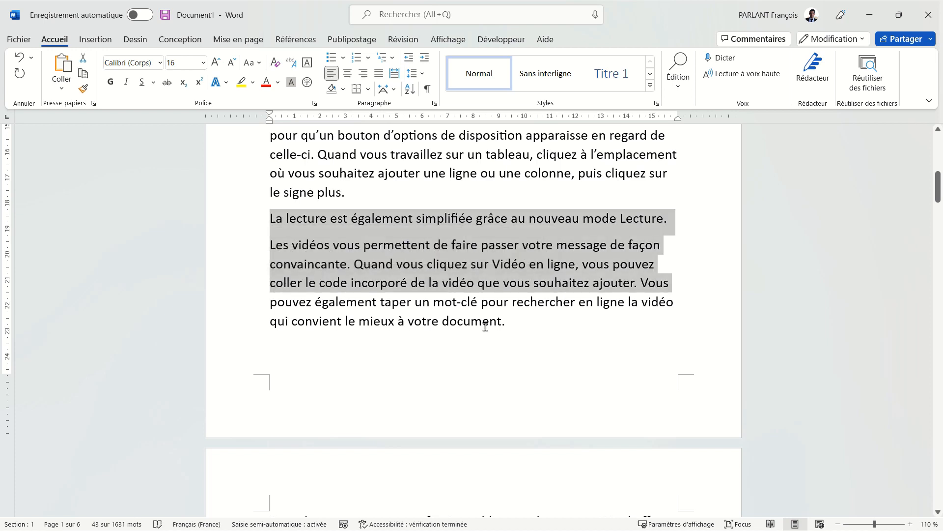
left_click(434, 103)
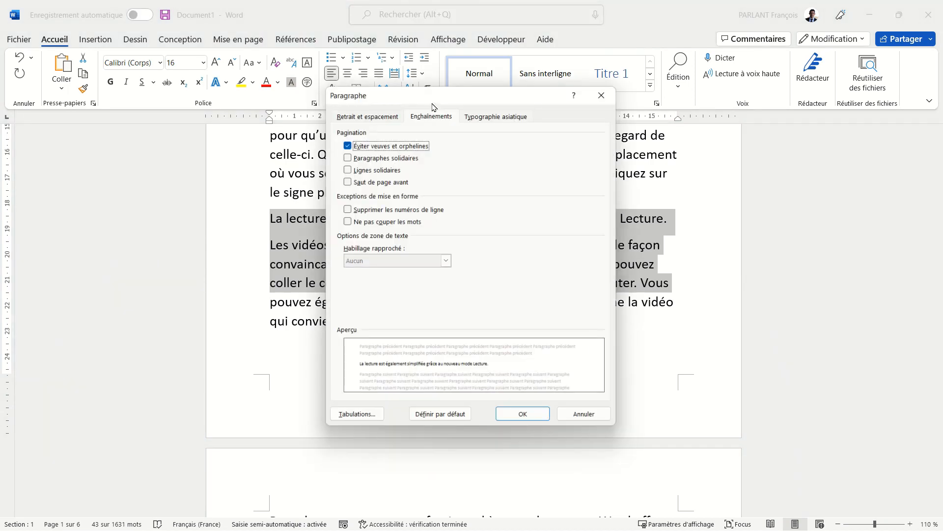
left_click(391, 157)
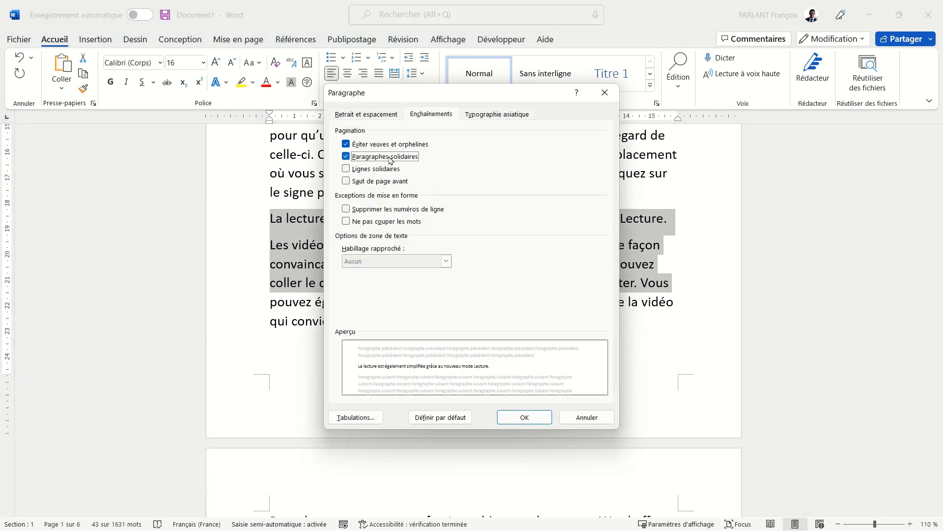
left_click(530, 417)
Step: Insert blank lines after "le signe plus." to push the two linked paragraphs onto the following page
left_click(431, 193)
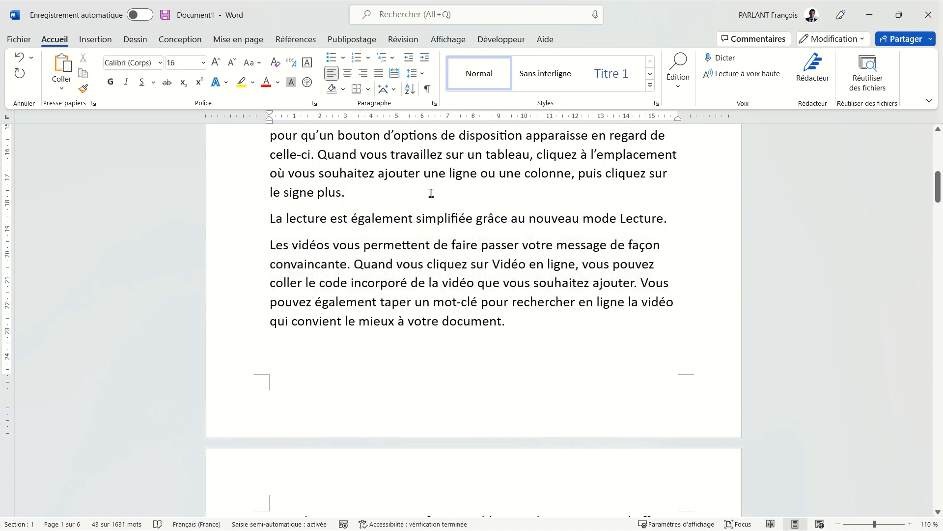
key("Return")
key("Return")
key("Return")
key("Return")
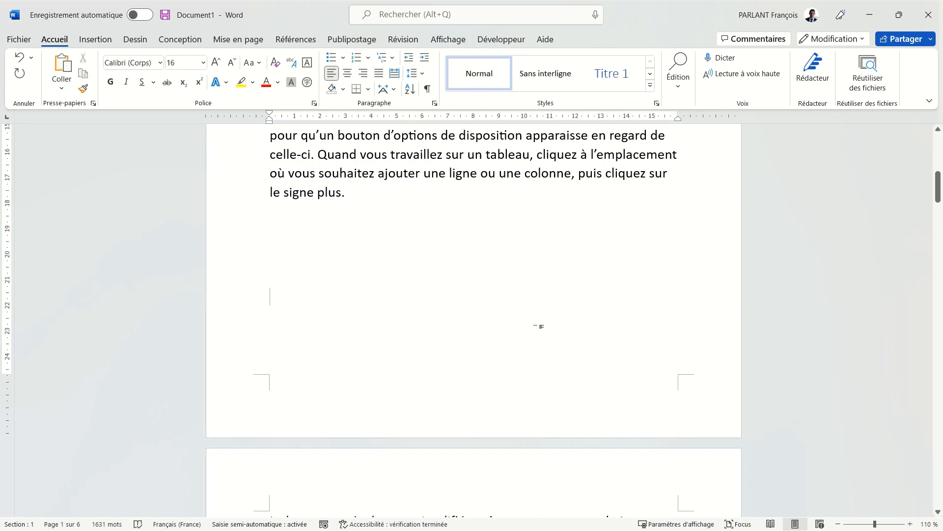
scroll(539, 326, "down", 3)
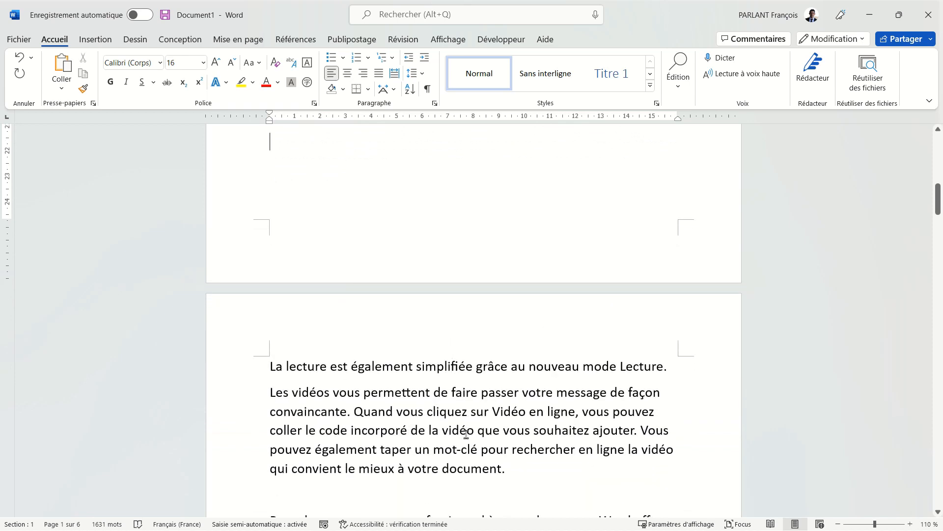
Step: Add the heading "Les causes" above the "La lecture" paragraph at the end of page 2 and apply the Titre 1 style
type("Les causes")
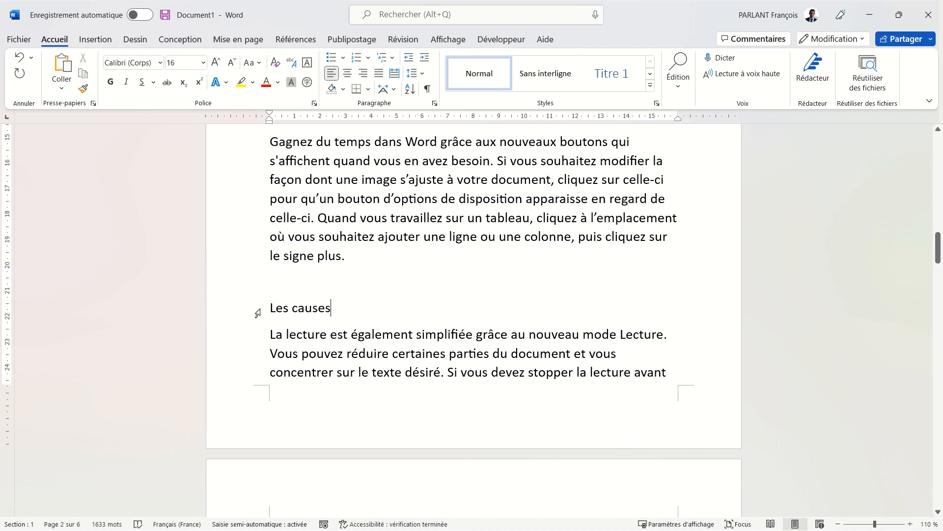
left_click(622, 78)
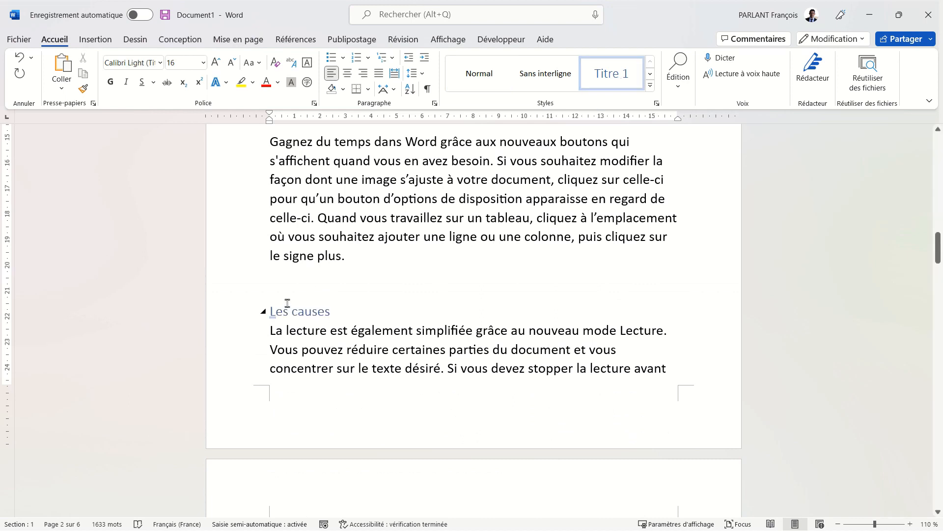
Step: Insert two blank lines above the "Les causes" heading to push it onto the following page with its paragraph
left_click(356, 273)
key("Return")
key("Return")
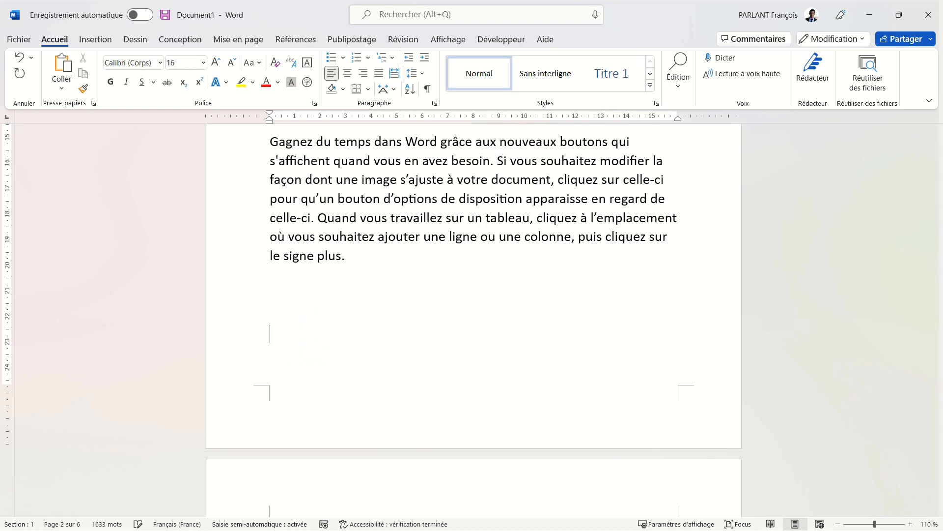
scroll(408, 430, "down", 3)
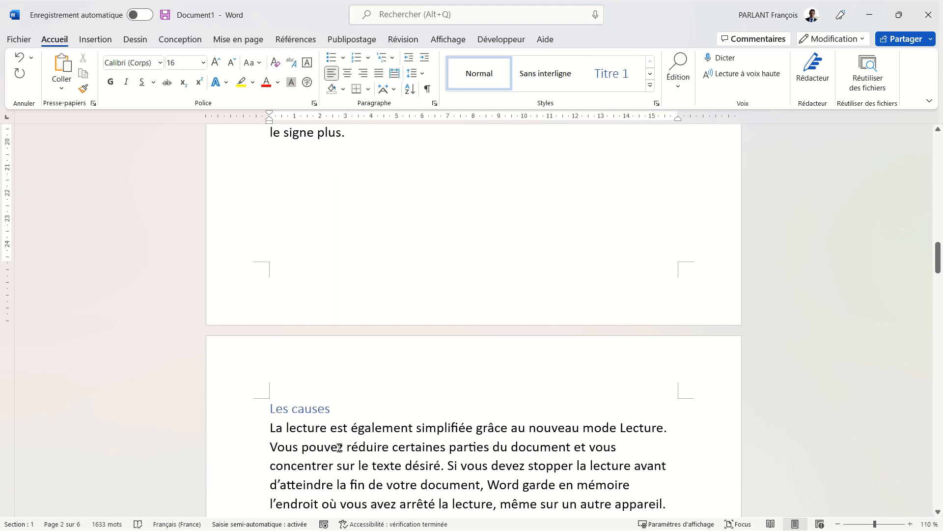
Step: Try a blank line below the "Les causes" heading, and delete one blank line above the heading
key("ctrl+z")
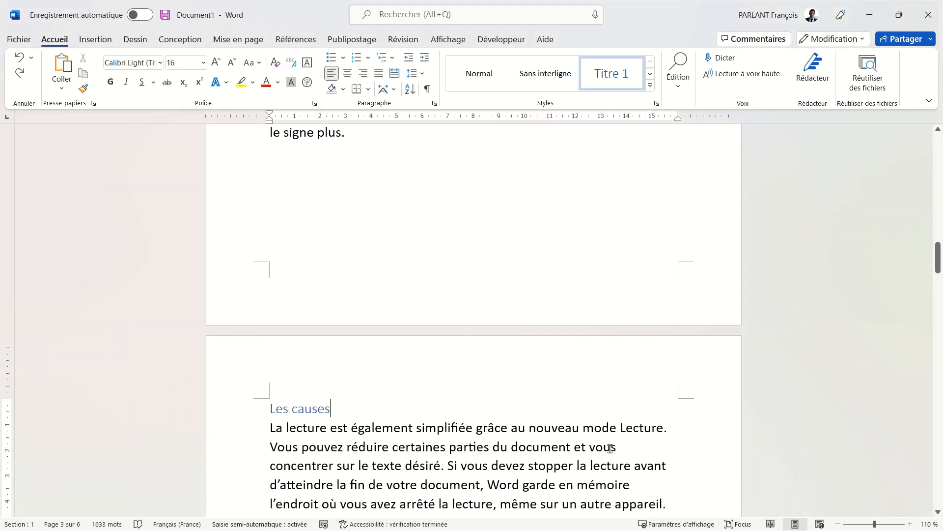
key("Return")
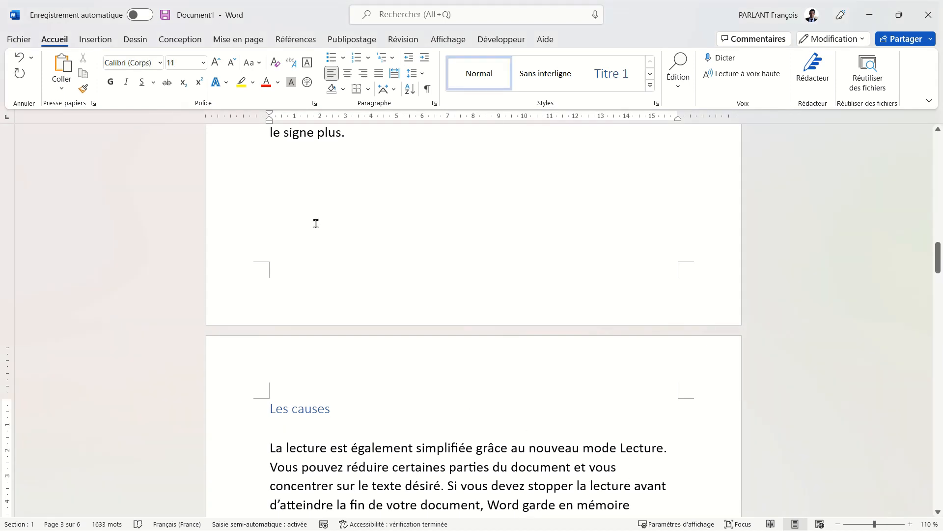
left_click(316, 223)
key("Delete")
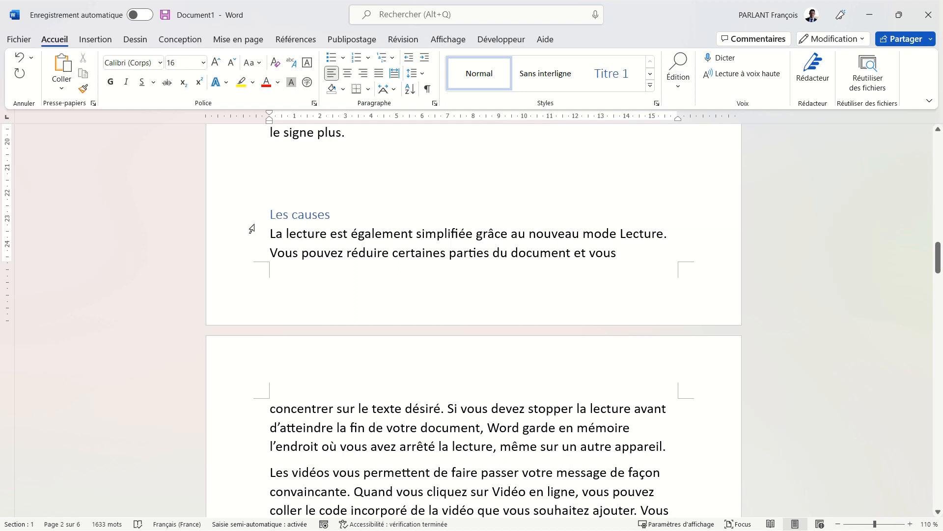
Step: Modify the Titre 1 style's paragraph settings so the spacing after is 12 pt
left_click(232, 220)
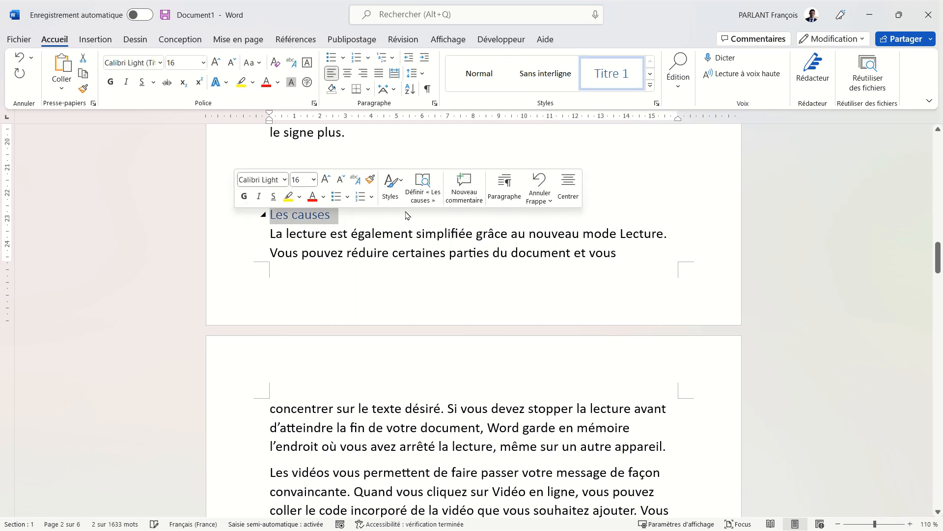
right_click(601, 85)
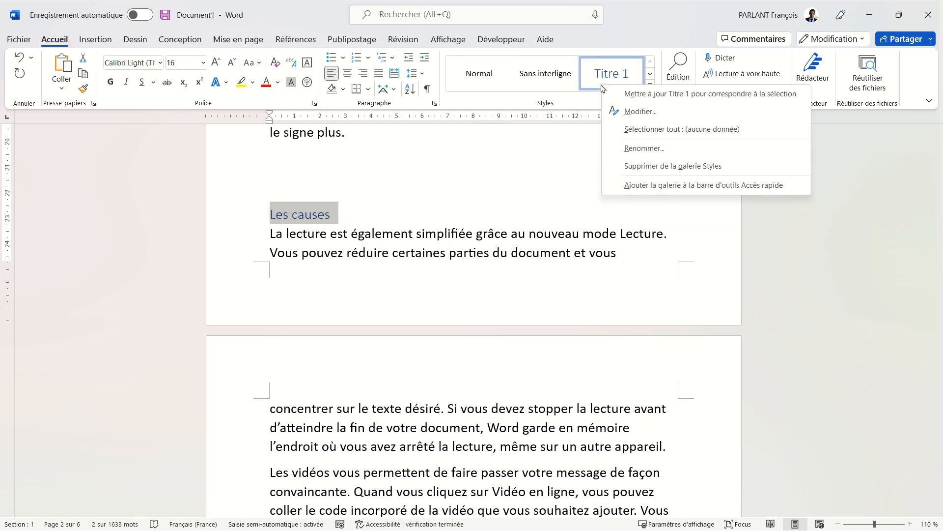
left_click(629, 111)
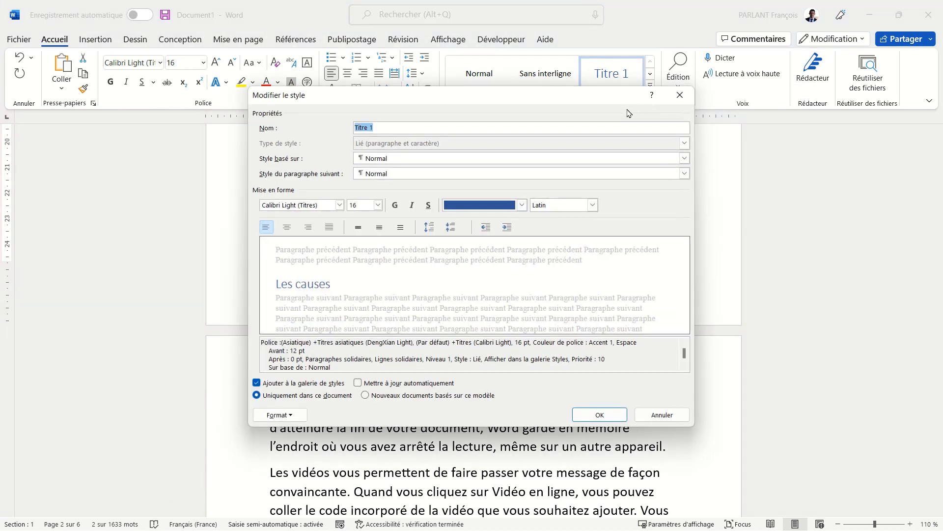
left_click(301, 418)
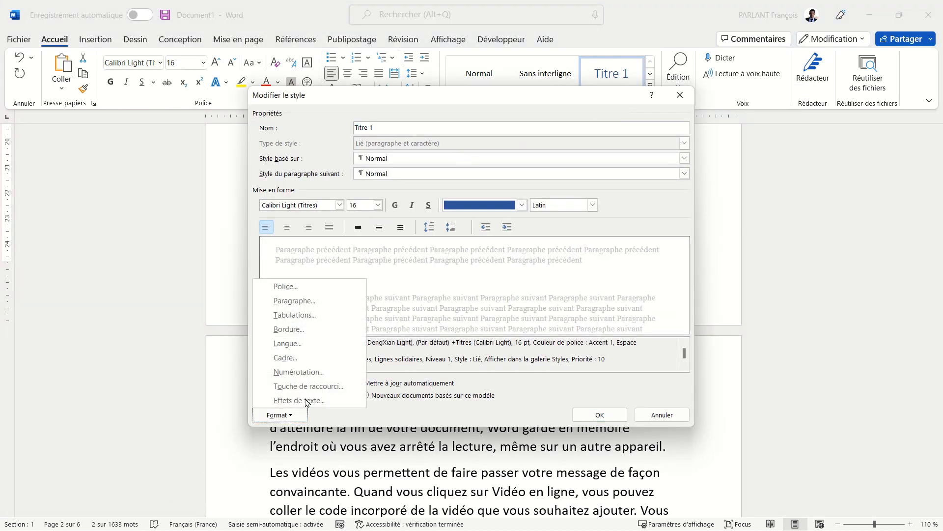
left_click(318, 302)
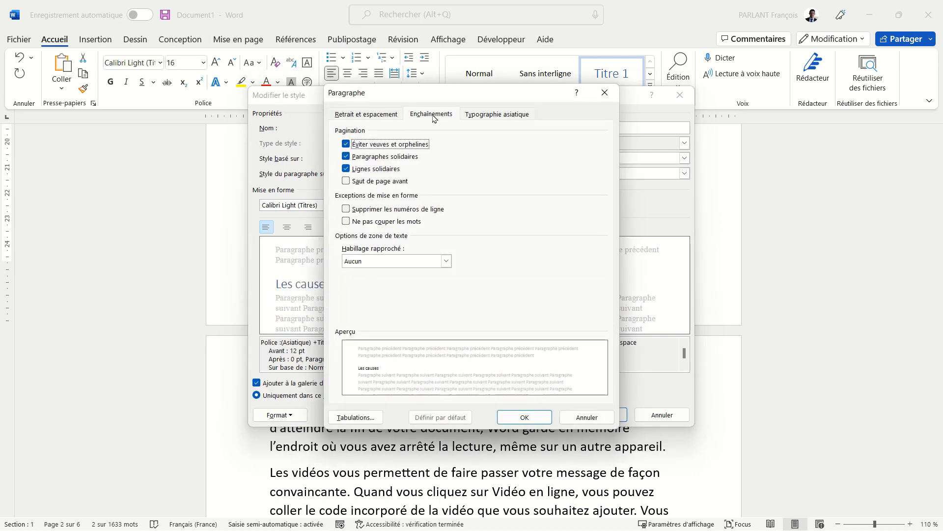
left_click(389, 118)
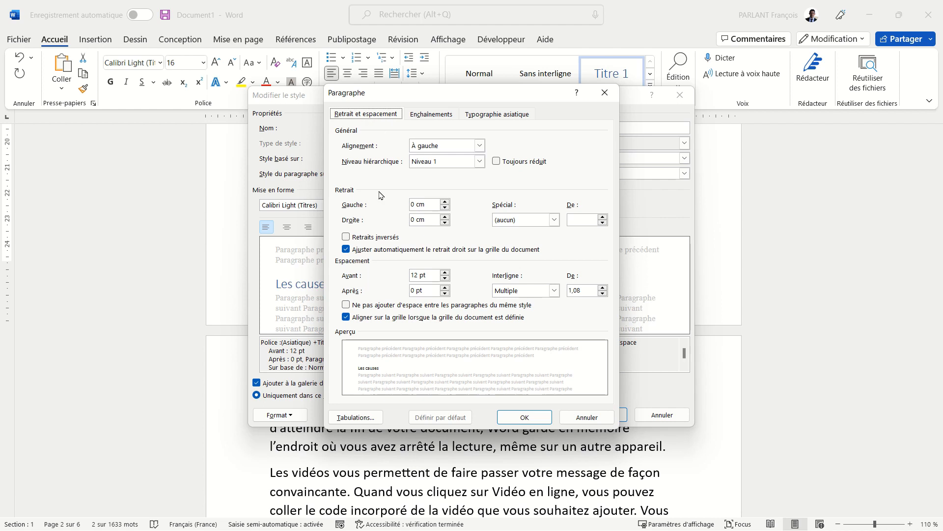
left_click(445, 287)
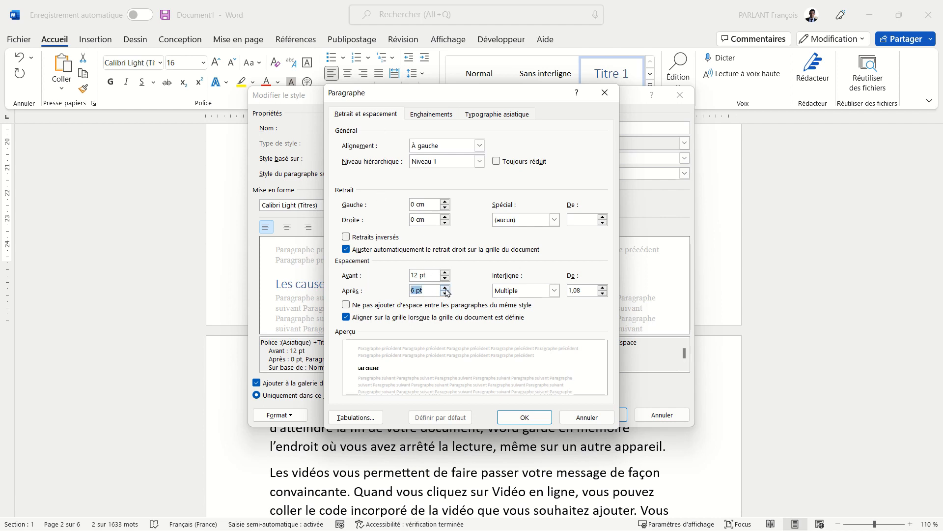
left_click(446, 293)
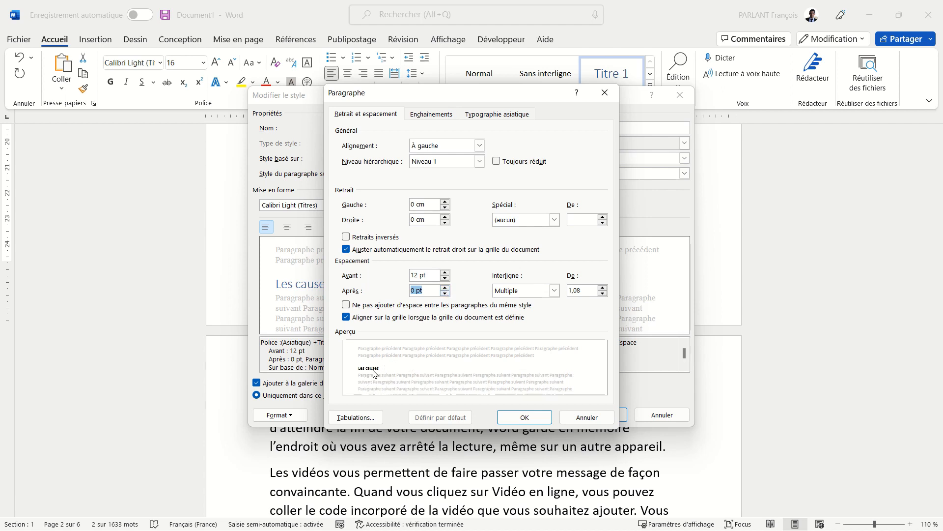
left_click(445, 288)
left_click(445, 288)
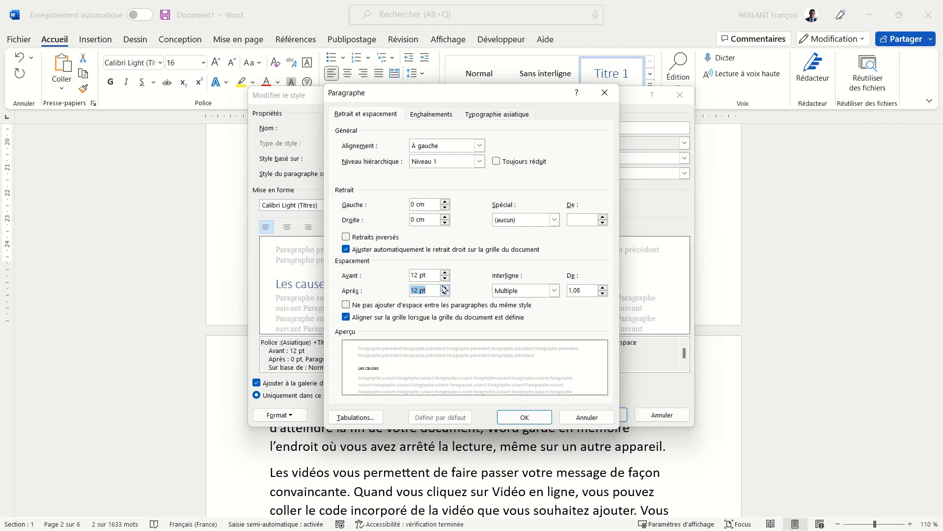
left_click(524, 418)
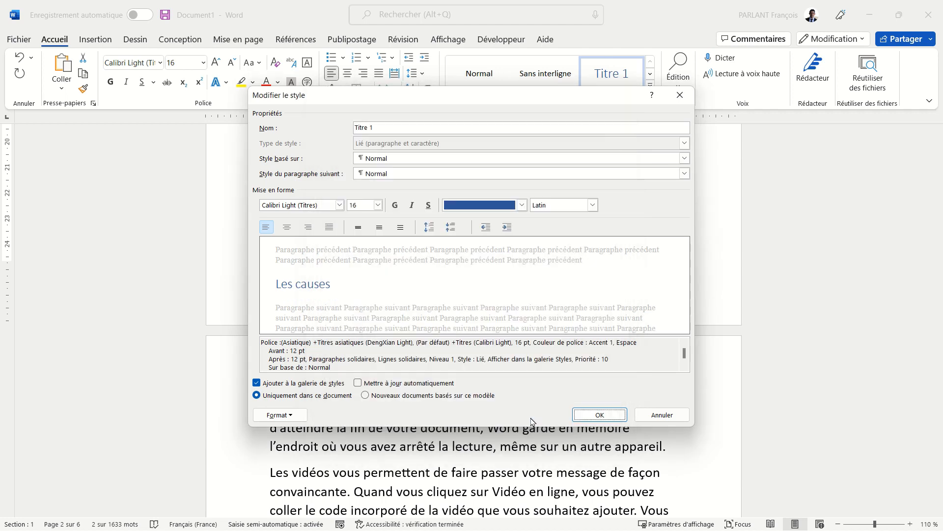
left_click(595, 418)
Step: Delete one more blank line between "le signe plus." and the "Les causes" heading
left_click(494, 445)
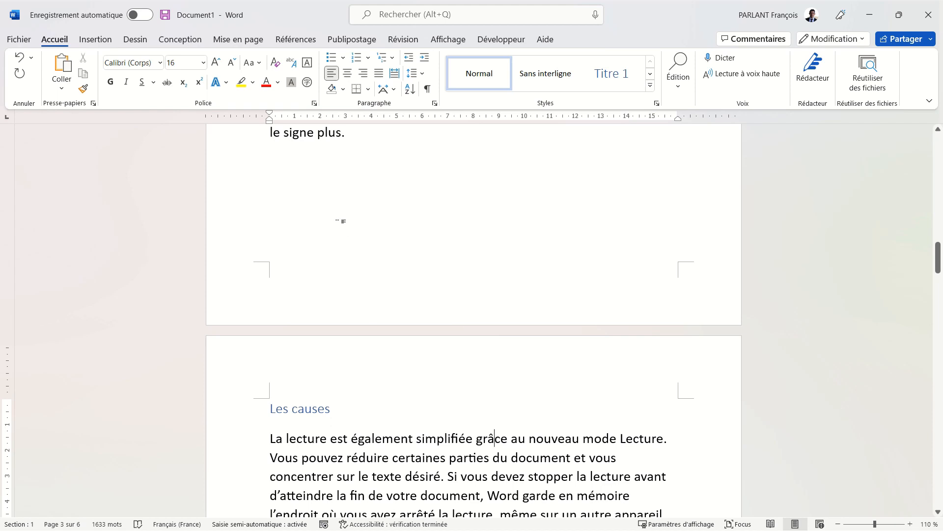
left_click(337, 218)
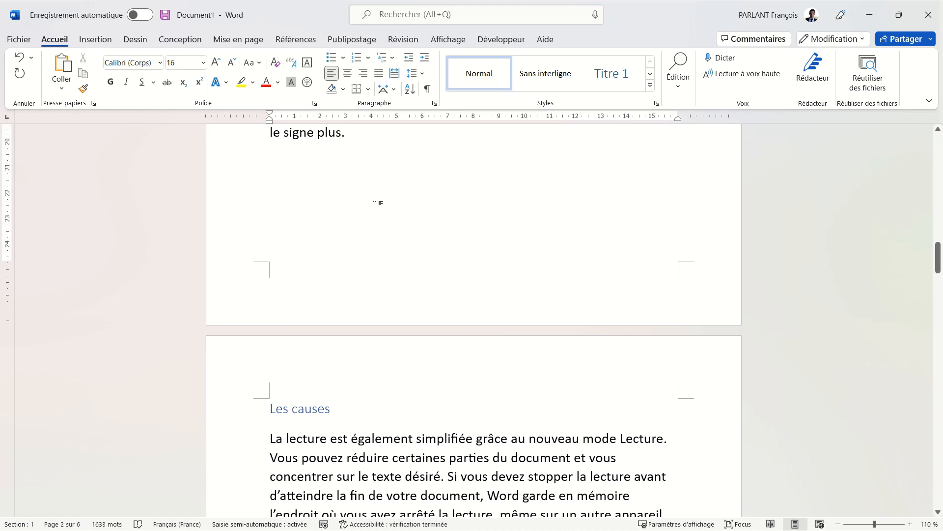
key("Delete")
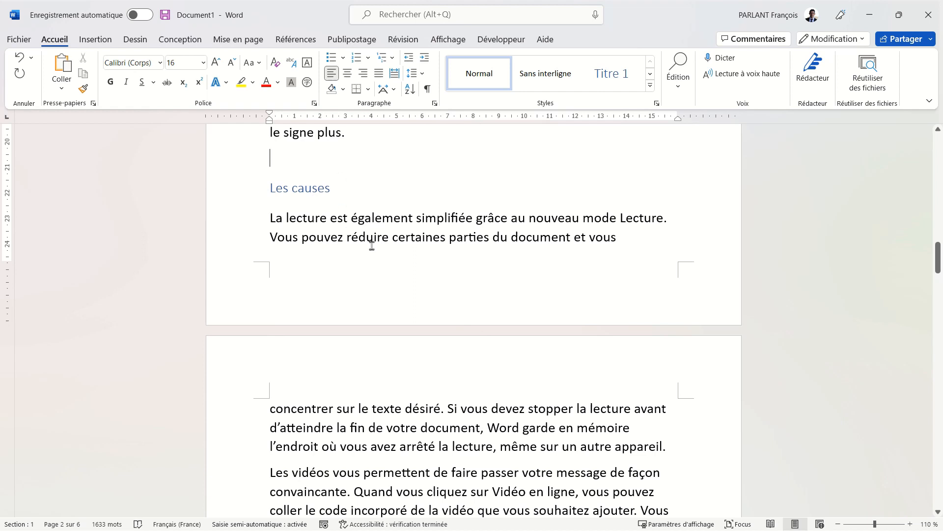
scroll(690, 229, "up", 3)
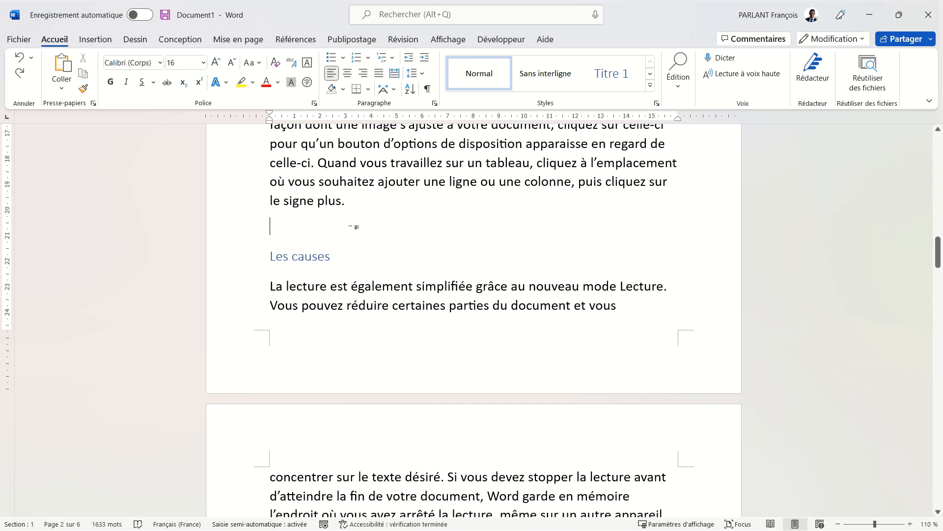
Step: Add a blank line above the "Les causes" heading and two blank lines above the paragraph starting "Gagnez du temps dans Word"
key("Return")
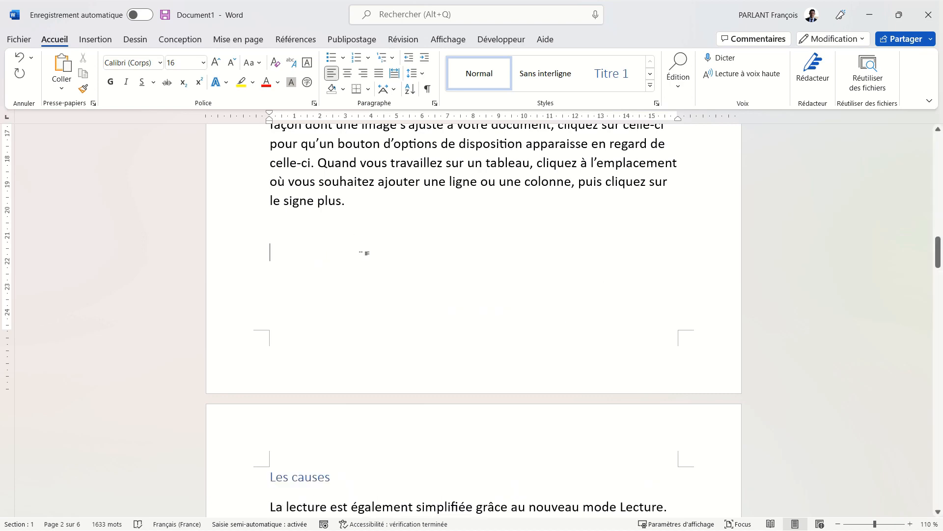
scroll(387, 242, "up", 2)
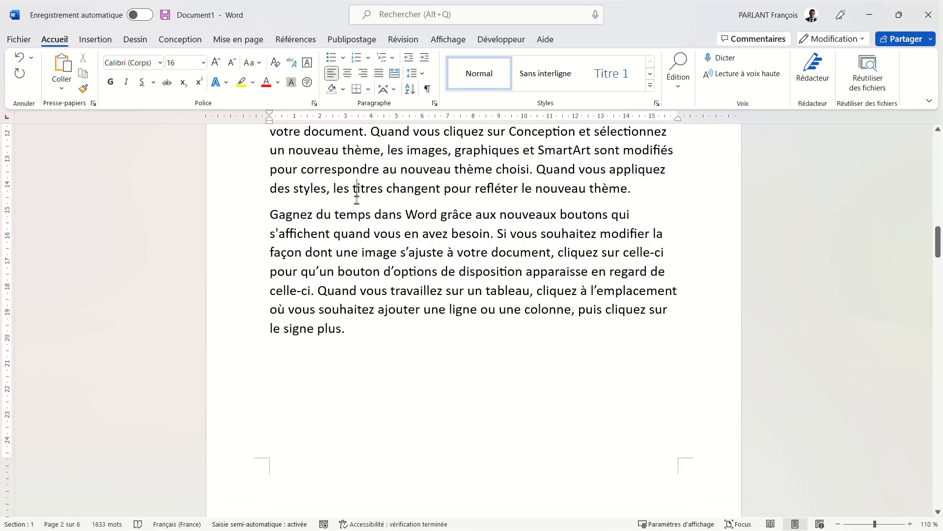
key("Return")
key("Return")
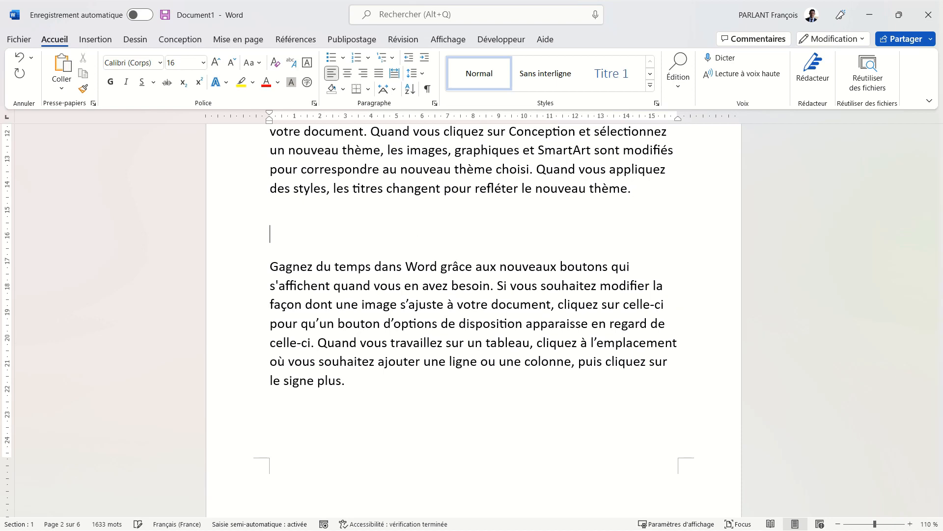
scroll(365, 264, "down", 3)
scroll(365, 264, "down", 1)
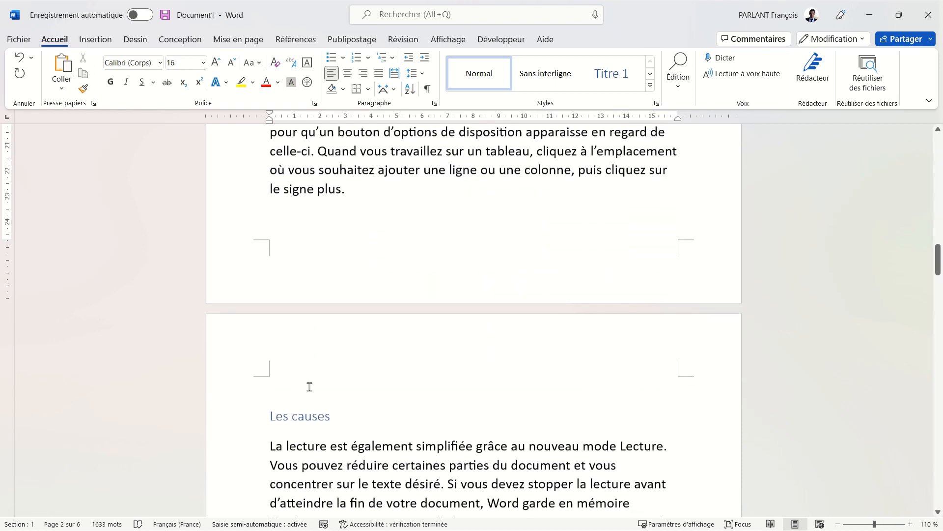
left_click(287, 393)
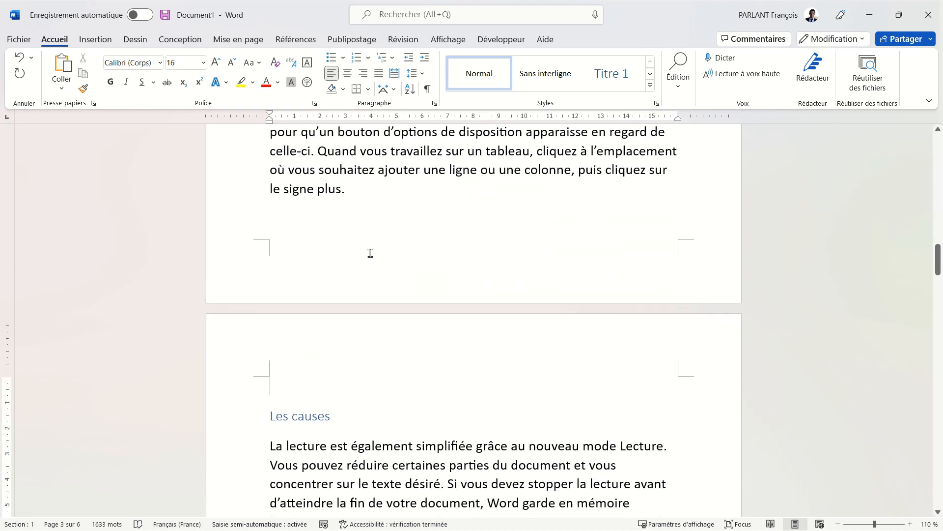
Step: Modify the Titre 1 style's paragraph settings to enable "Saut de page avant", and apply the style change
left_click(298, 417)
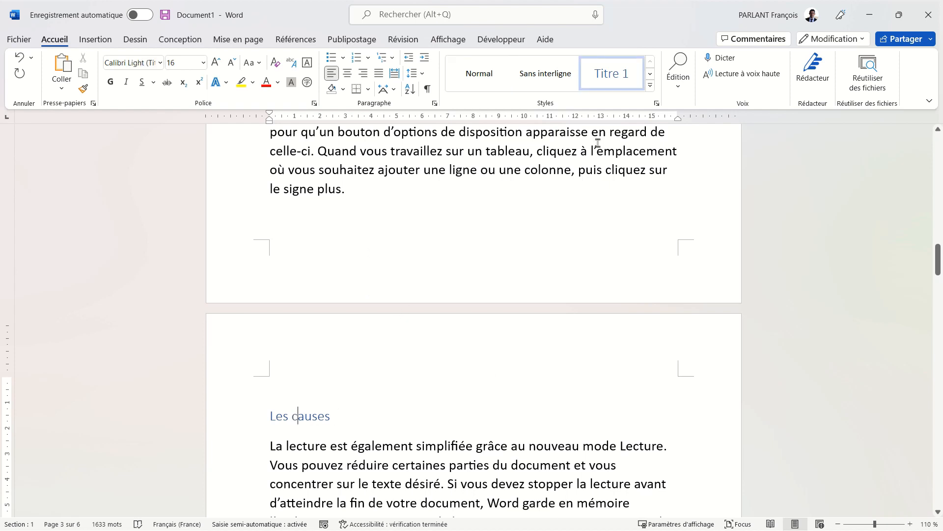
right_click(612, 85)
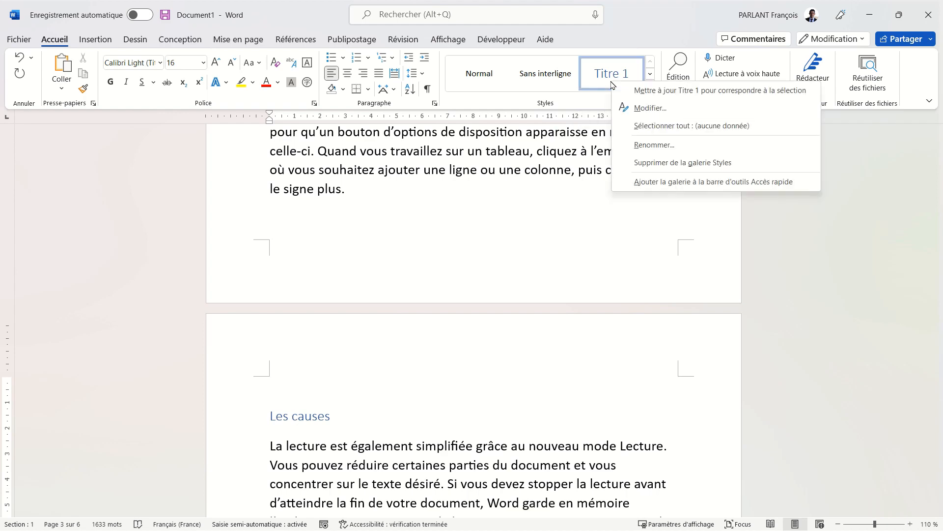
left_click(643, 107)
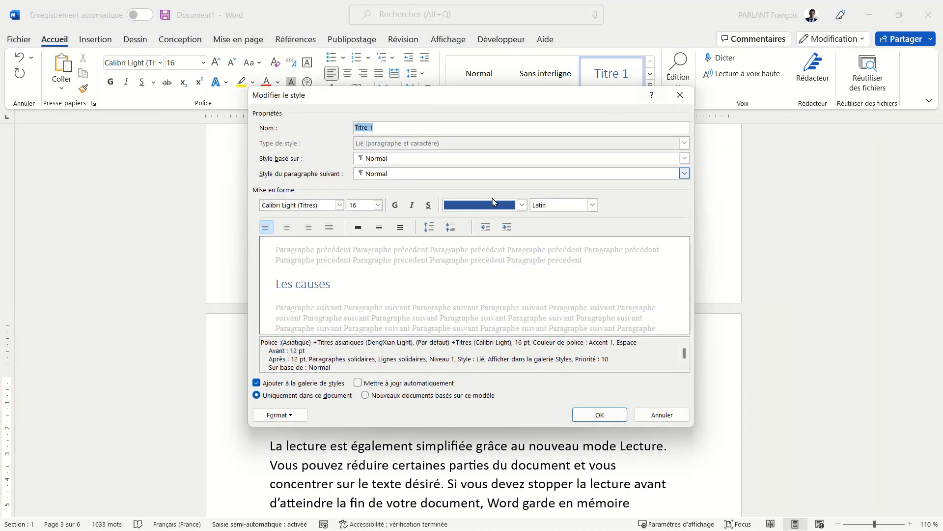
left_click(291, 415)
left_click(294, 301)
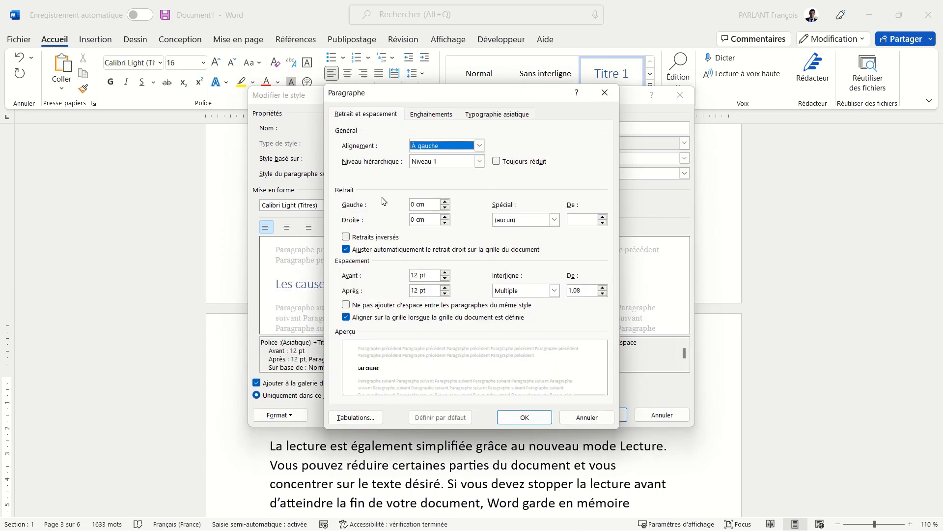
left_click(426, 115)
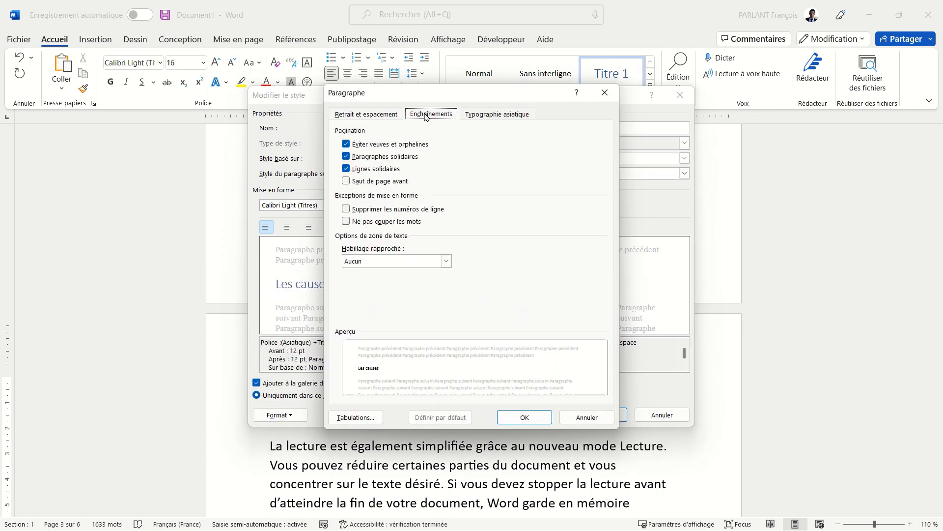
left_click(355, 182)
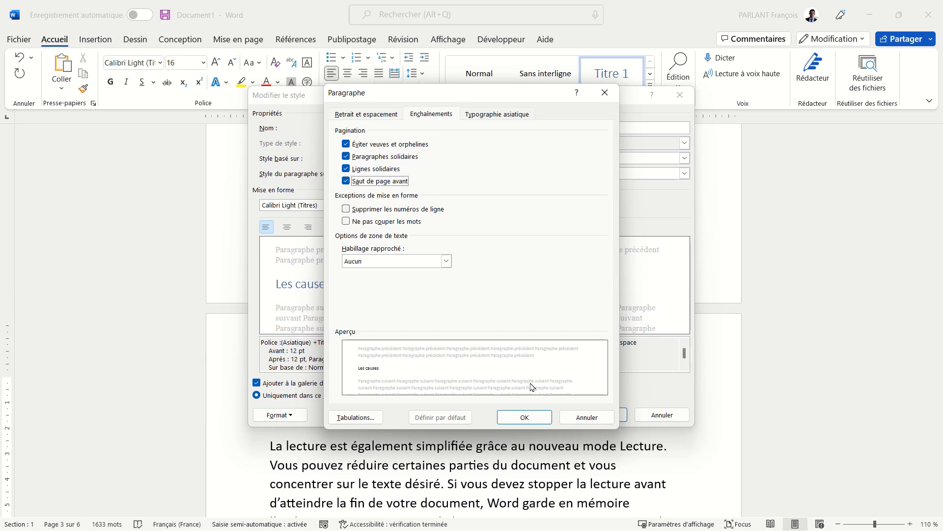
left_click(531, 417)
left_click(597, 413)
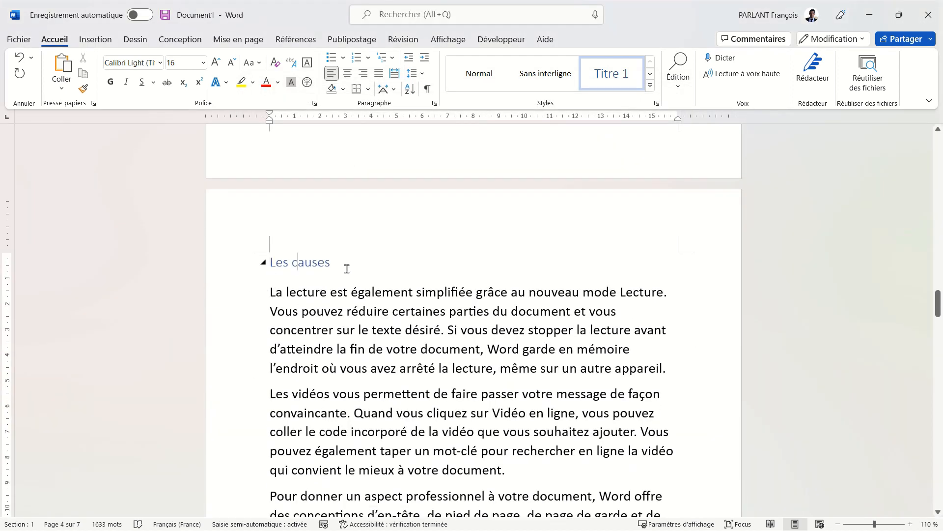
Step: Place the cursor in the empty paragraph on the blank page before the "Les causes" heading
scroll(503, 298, "up", 10)
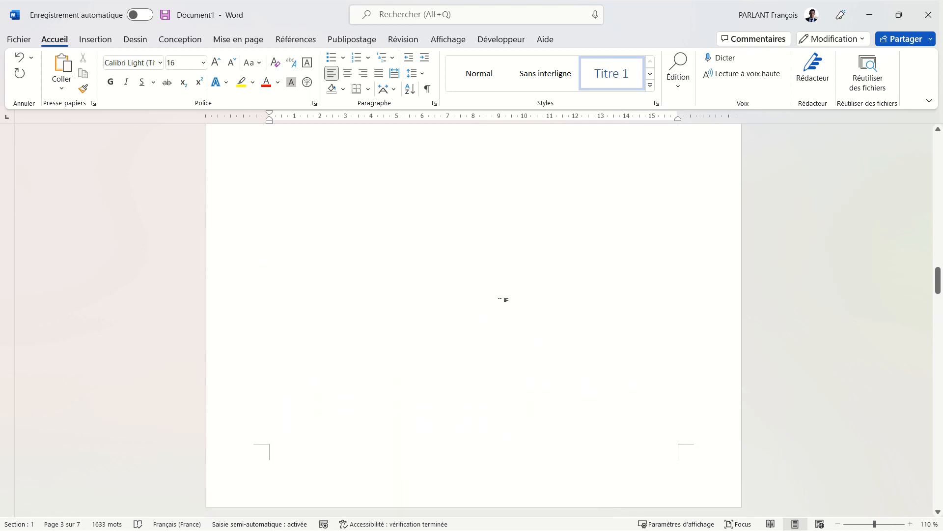
left_click(449, 289)
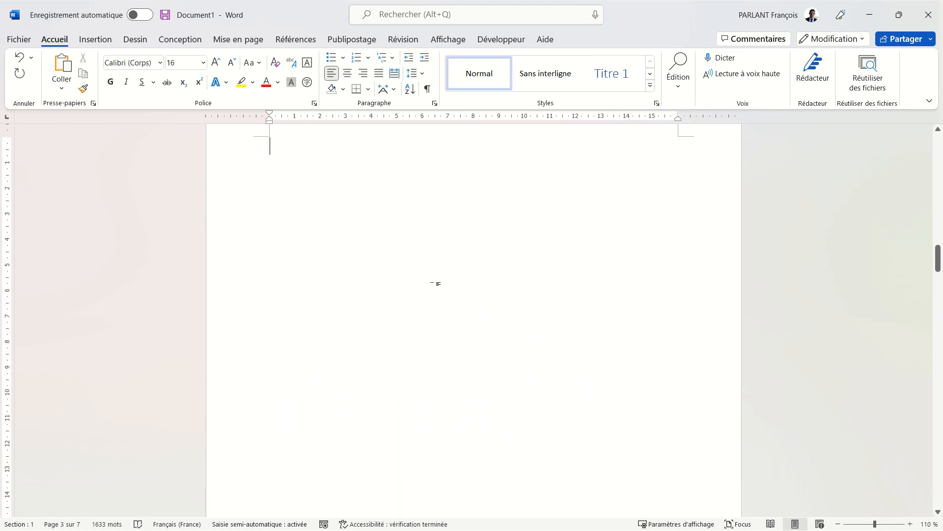